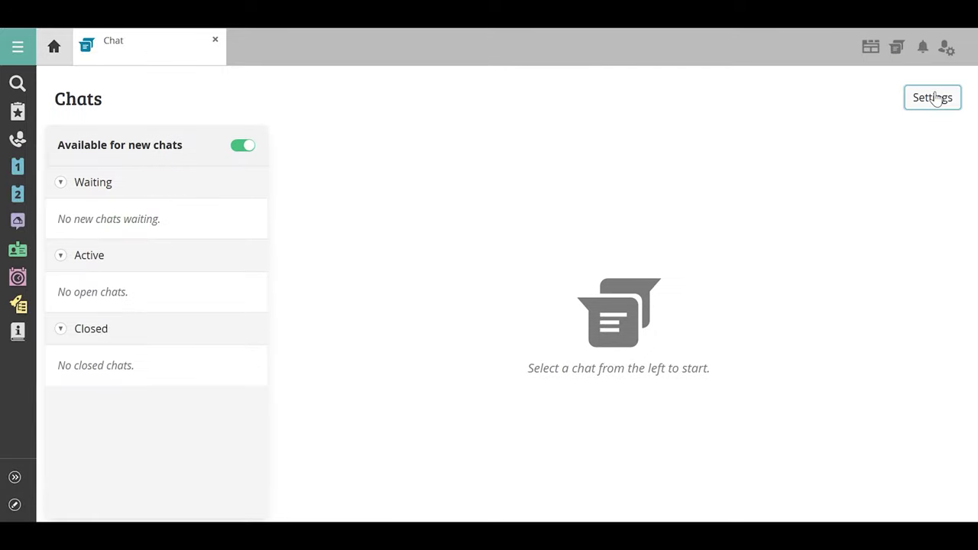
# In the chat settings, enable embedding chat in an external website and set the chat bubble colour to blue (0, 128, 192)
pyautogui.click(934, 98)
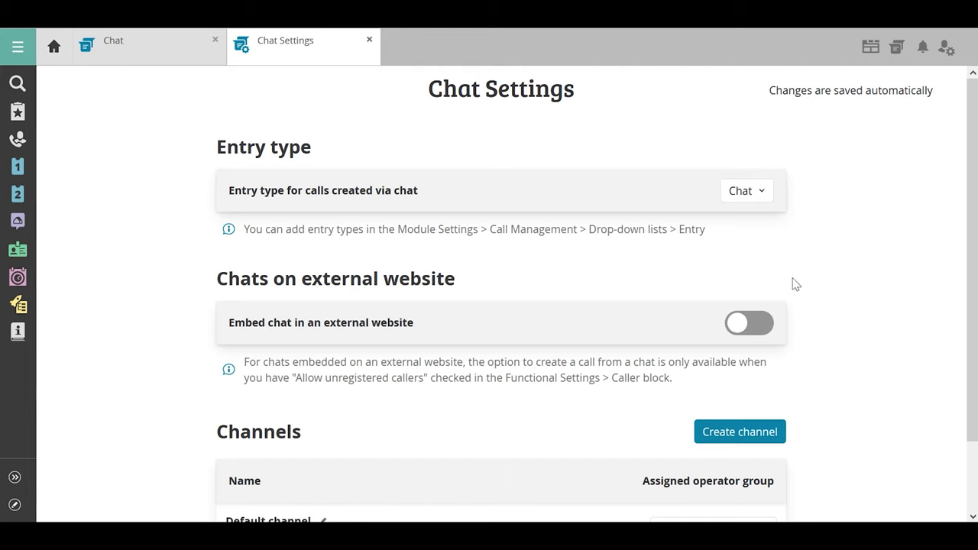
pyautogui.click(761, 327)
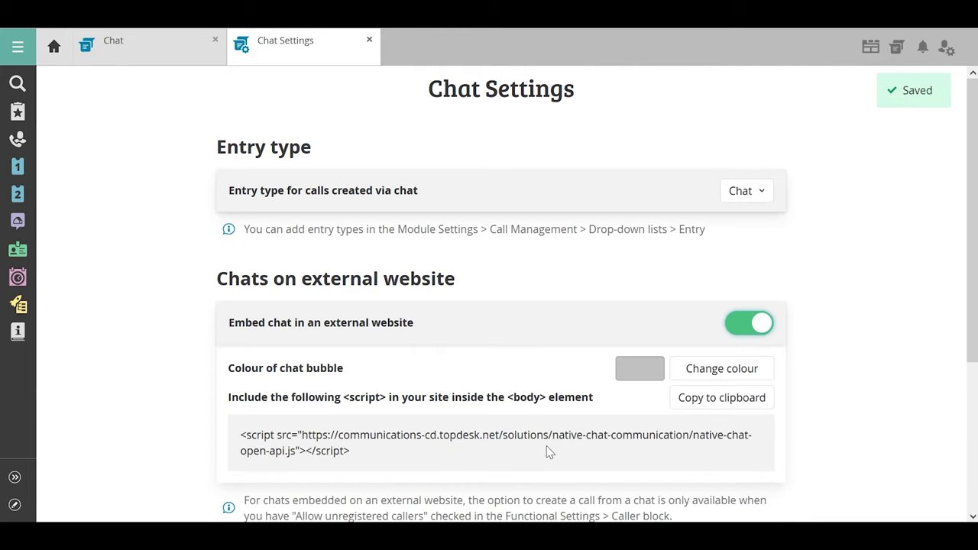
pyautogui.click(730, 373)
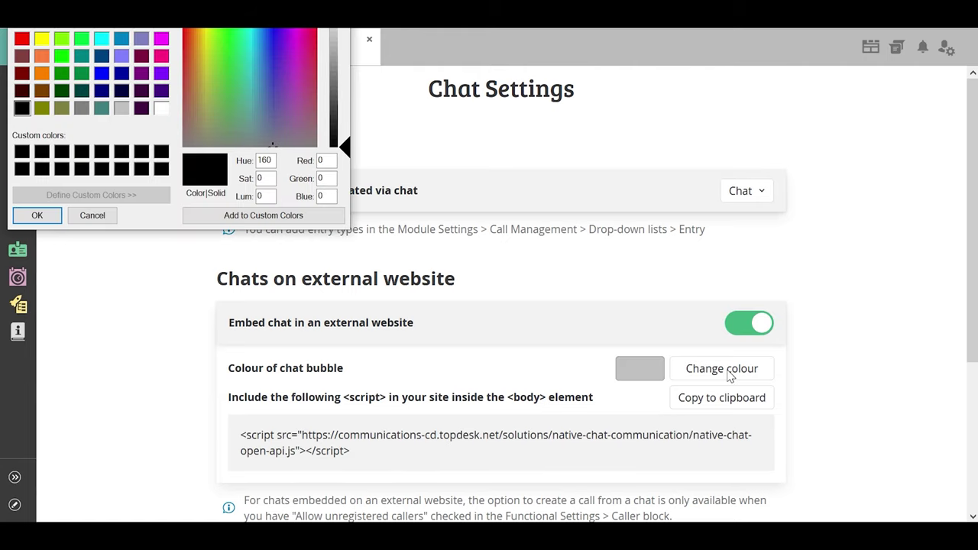
pyautogui.click(122, 39)
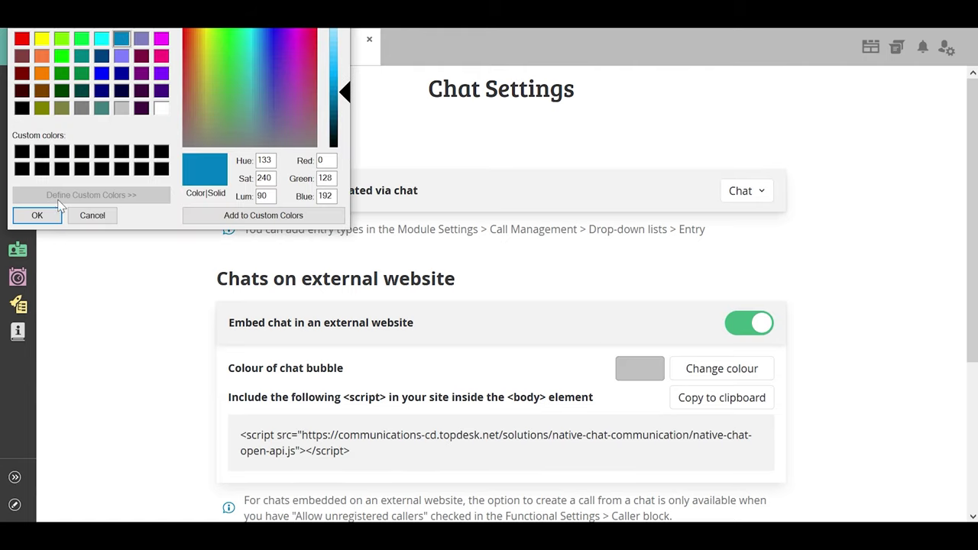
pyautogui.click(36, 215)
# Examine the entry types available for calls created via chat without choosing a different one
pyautogui.scroll(-1, 495, 328)
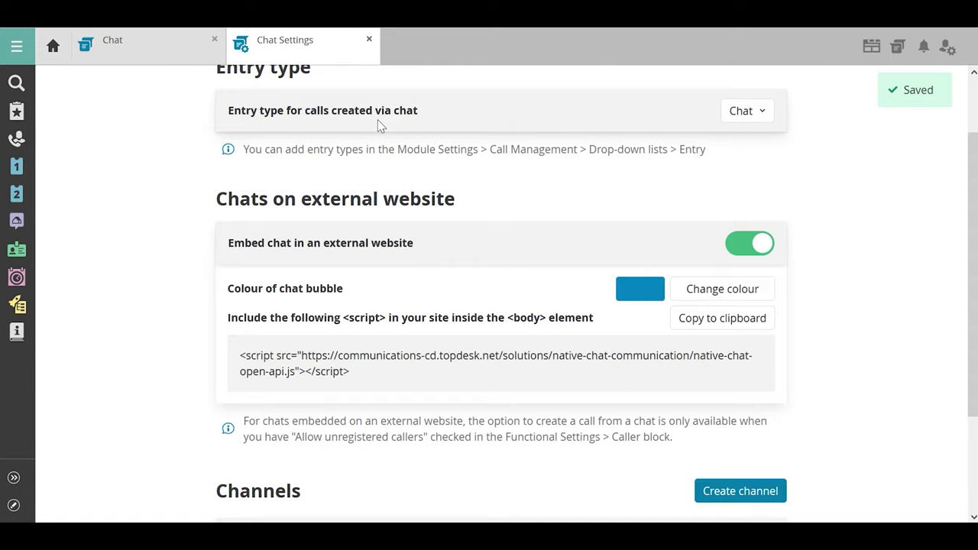
pyautogui.click(759, 113)
pyautogui.moveTo(772, 164); pyautogui.dragTo(770, 139)
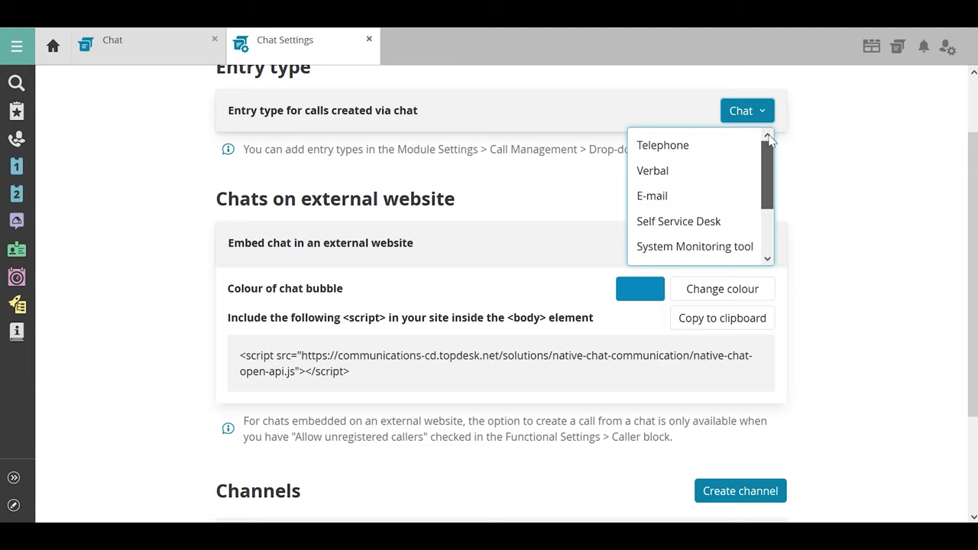
pyautogui.click(821, 184)
# Rename the default channel to First Line Support and assign it to the Servicedesk operator group
pyautogui.scroll(-2, 825, 188)
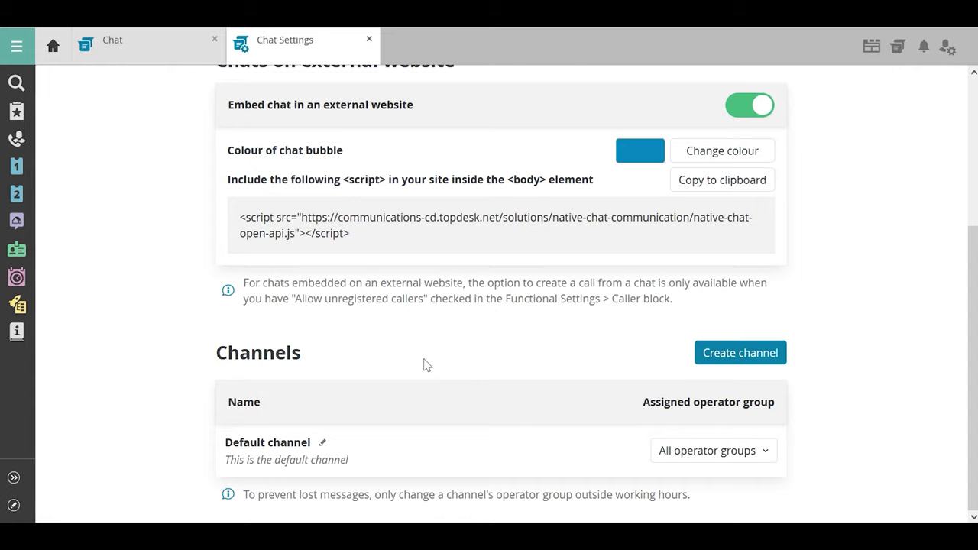
pyautogui.click(322, 443)
pyautogui.write('First Line')
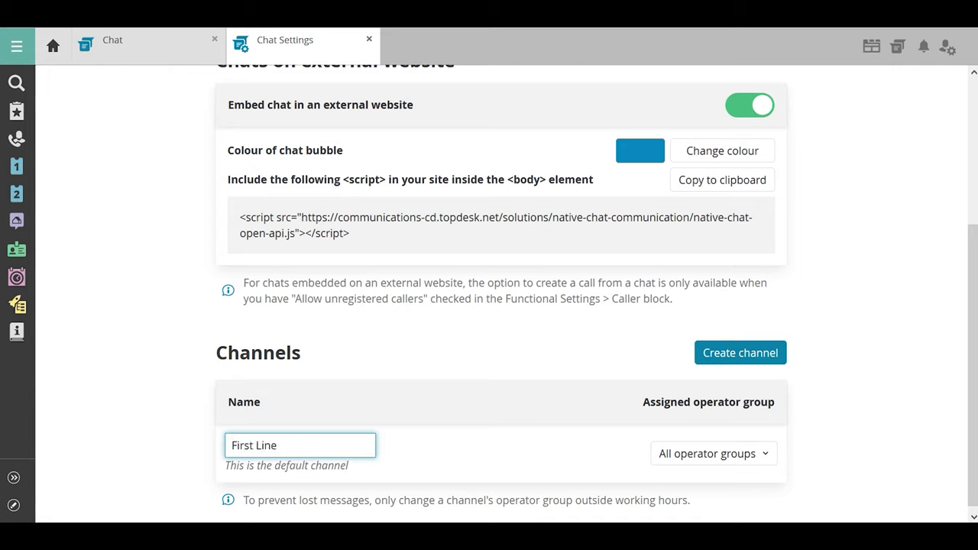
pyautogui.write(' Support')
pyautogui.press('Return')
pyautogui.click(699, 452)
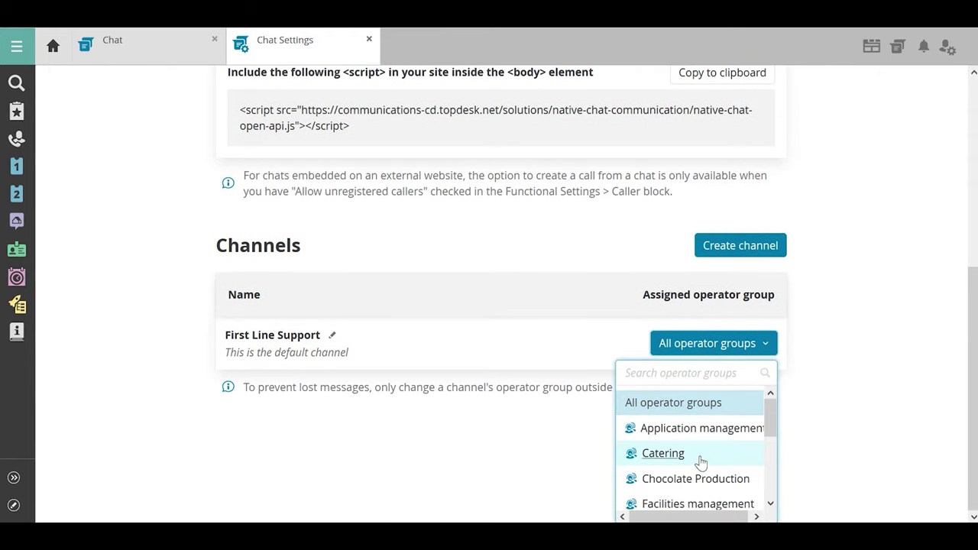
pyautogui.write('Ser')
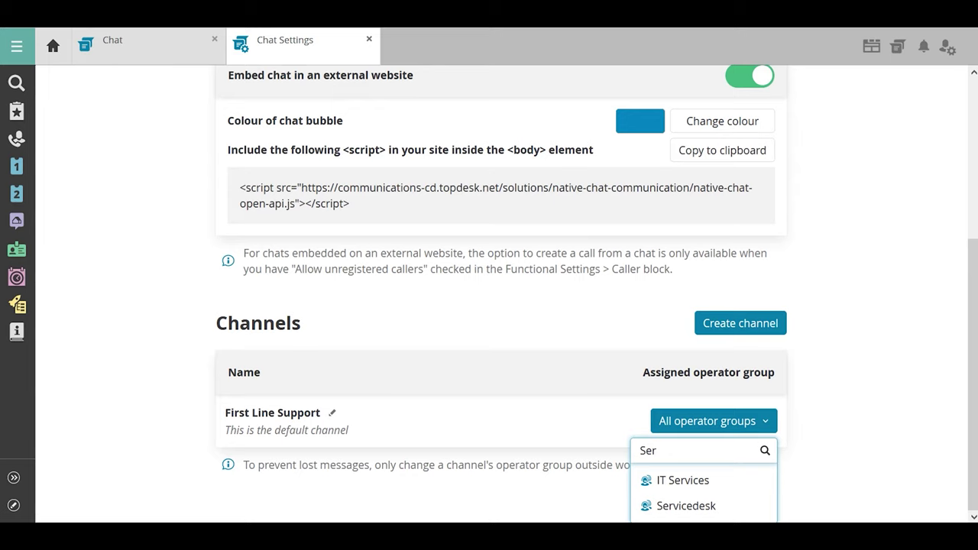
pyautogui.click(706, 506)
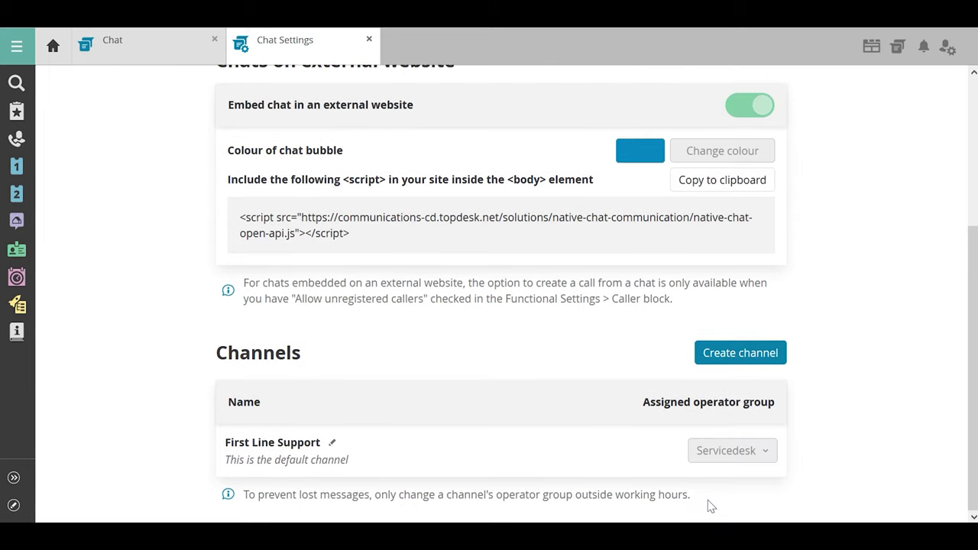
# Create a chat channel named Facilities assigned to the Facilities management operator group
pyautogui.click(740, 354)
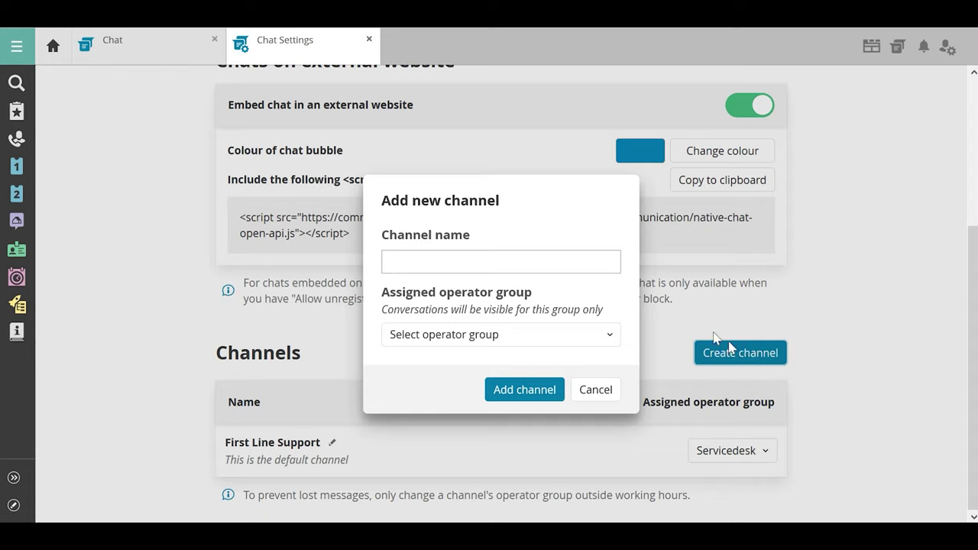
pyautogui.write('Fa')
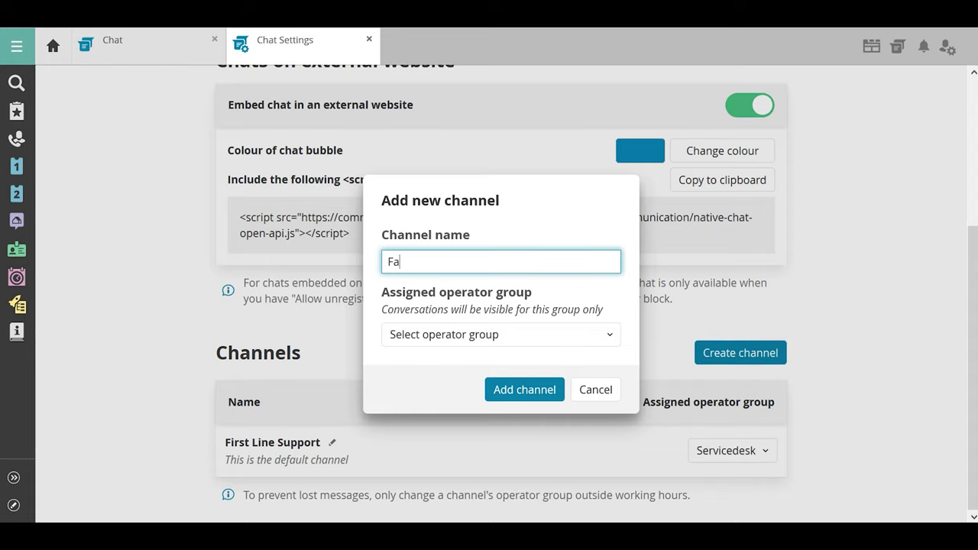
pyautogui.write('cilities')
pyautogui.click(581, 334)
pyautogui.write('F')
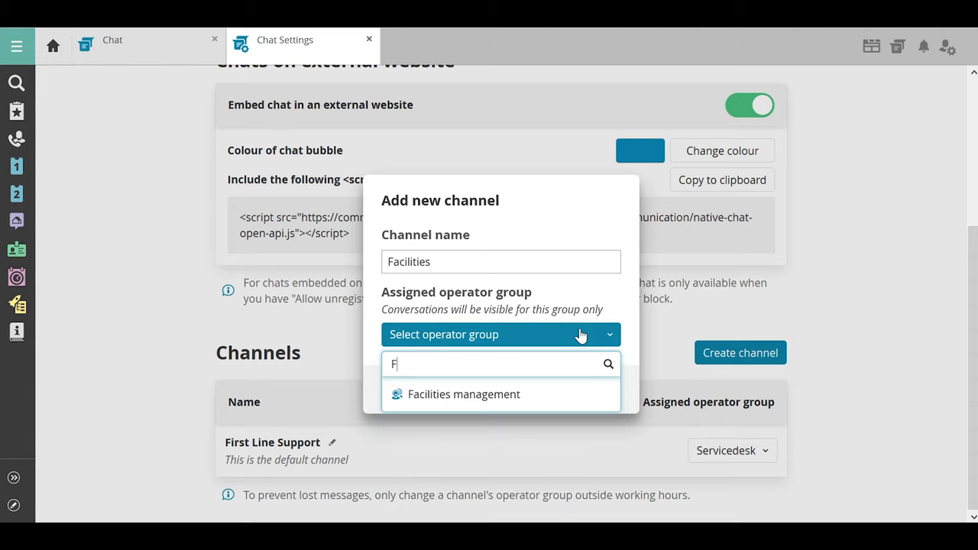
pyautogui.write('a')
pyautogui.click(515, 399)
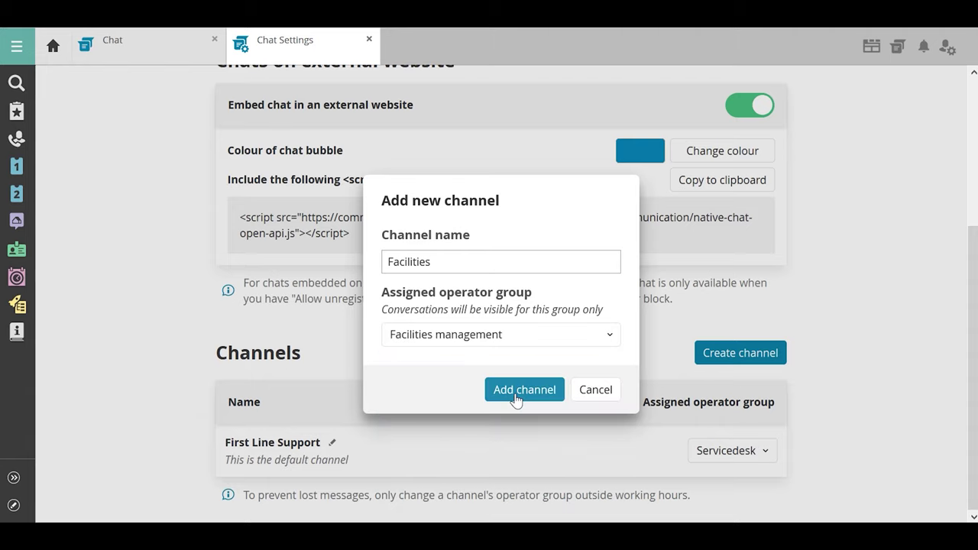
pyautogui.click(517, 394)
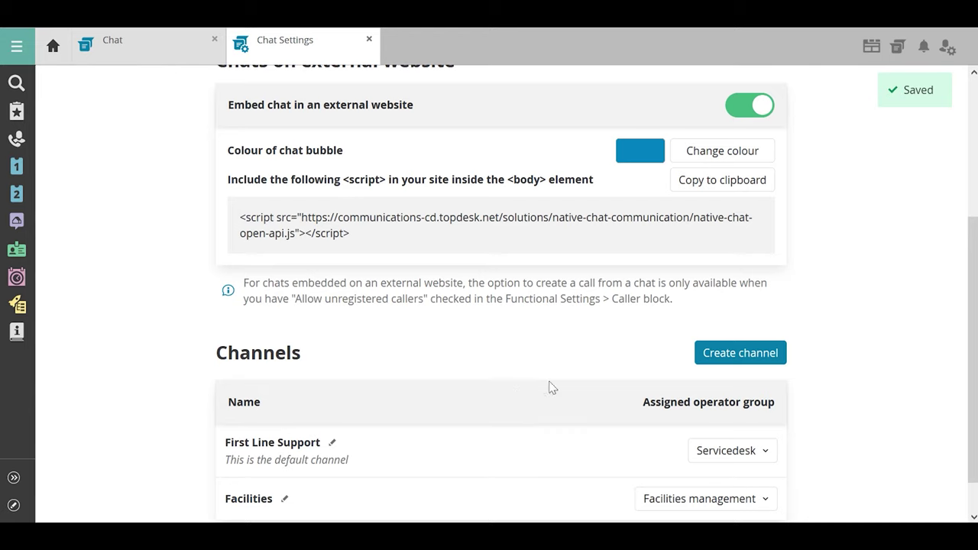
# Create a chat channel named HR assigned to the Human Resources operator group
pyautogui.click(731, 351)
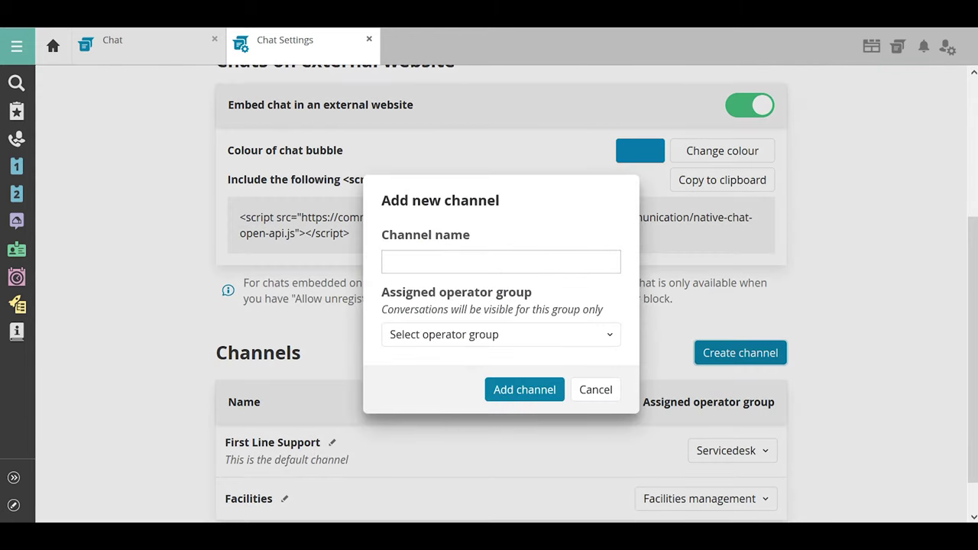
pyautogui.write('HR')
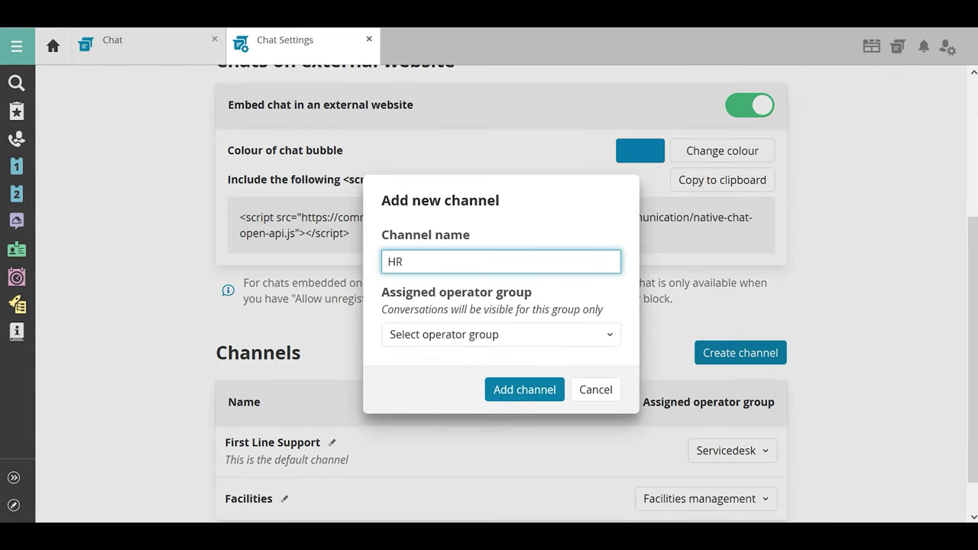
pyautogui.click(565, 344)
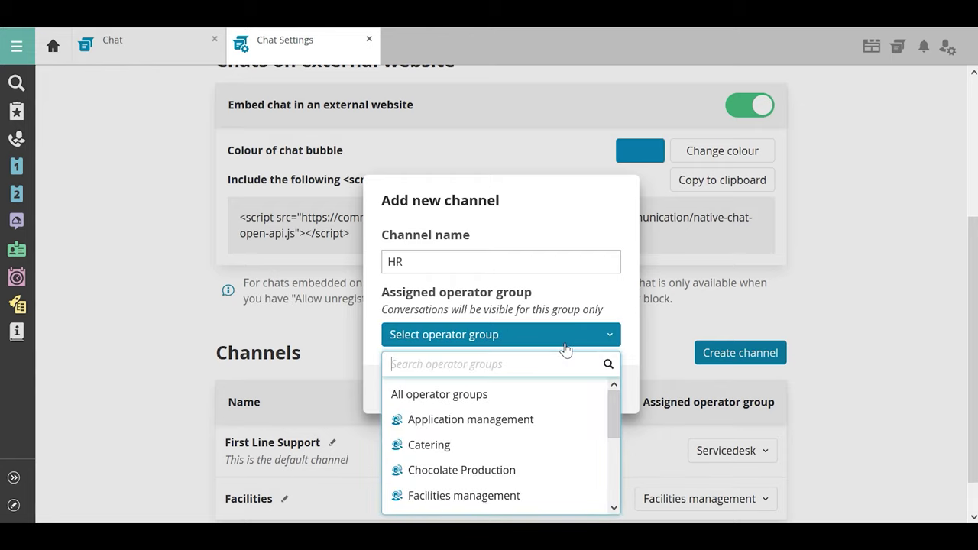
pyautogui.write('Hu')
pyautogui.click(530, 394)
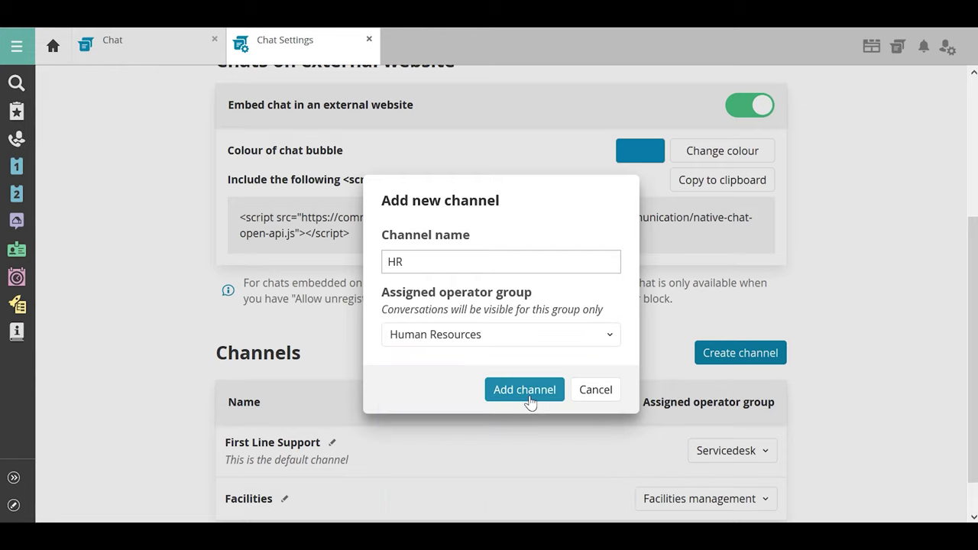
pyautogui.click(535, 393)
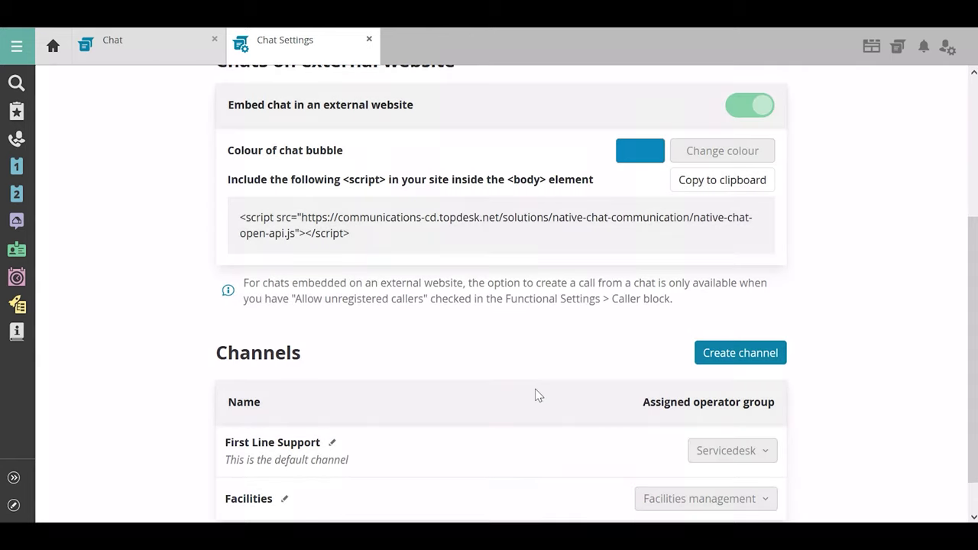
# Create a chat channel named Second Level Support assigned to the IT Services operator group
pyautogui.click(736, 356)
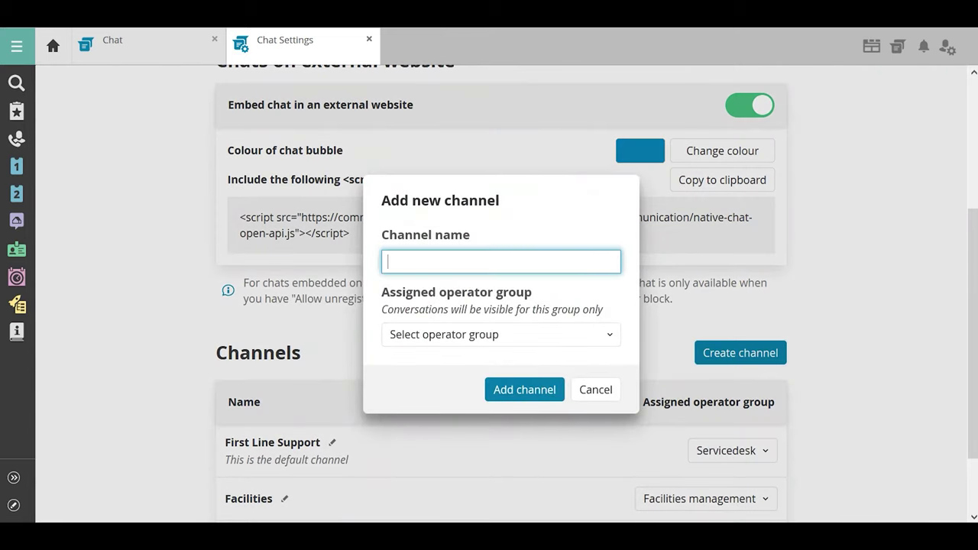
pyautogui.write('Second Level Support')
pyautogui.click(553, 345)
pyautogui.write('Ser')
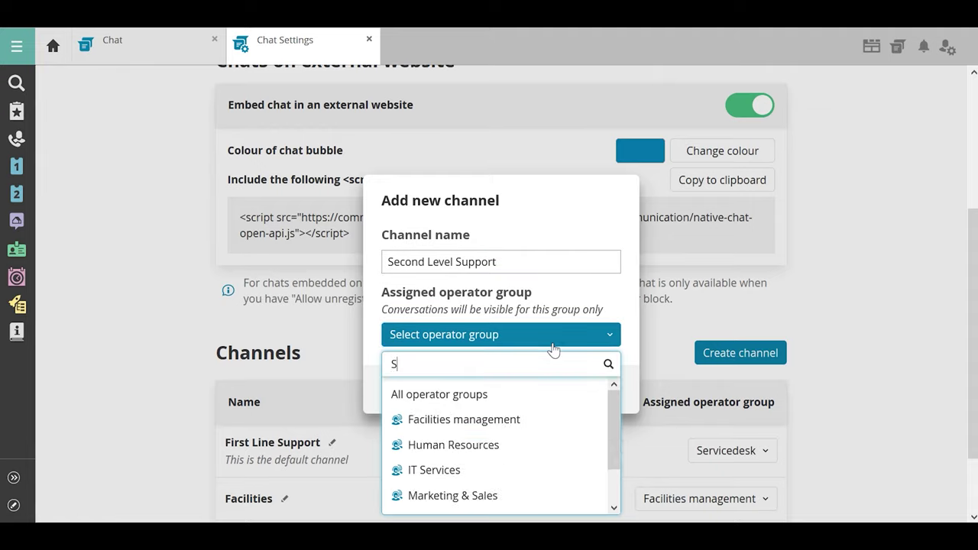
pyautogui.click(456, 397)
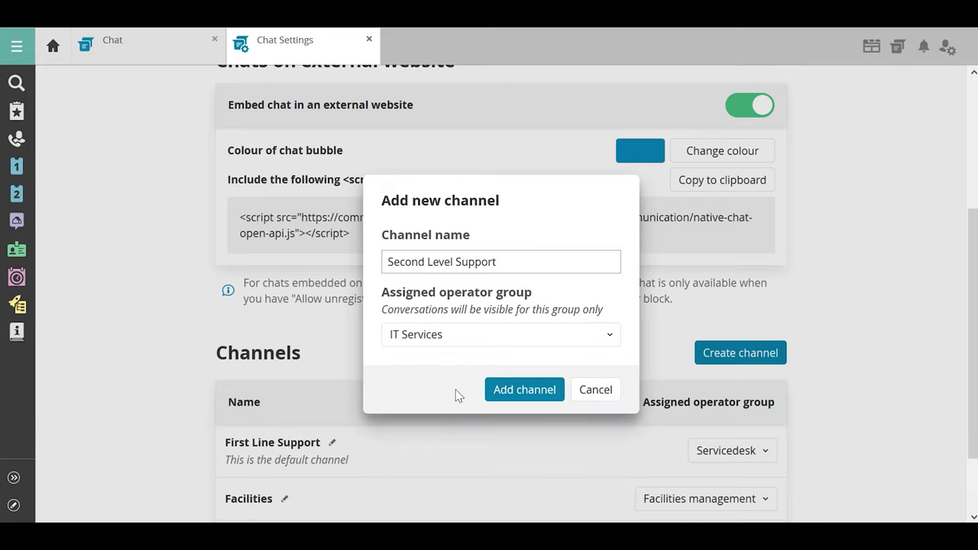
pyautogui.click(548, 391)
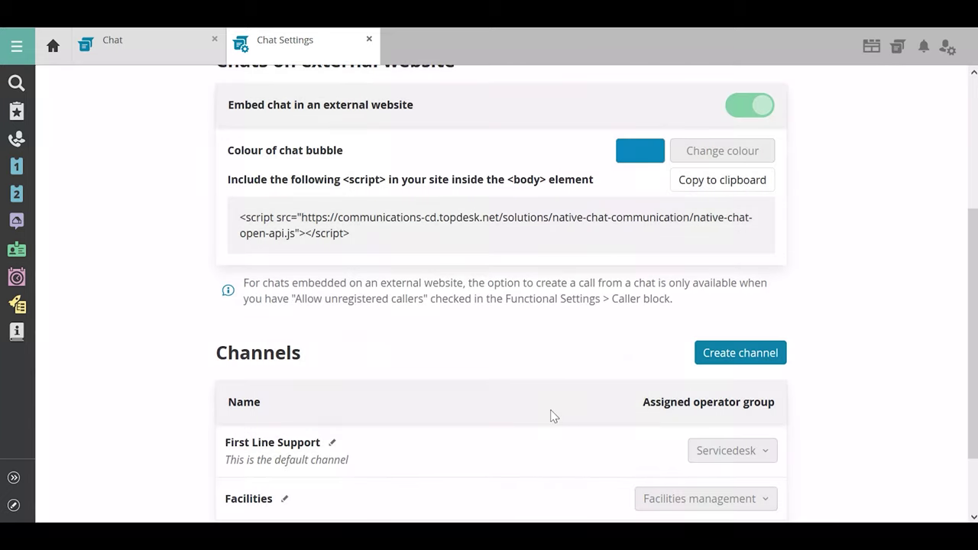
# Return to the Chats overview and go to the home page
pyautogui.scroll(-2, 976, 364)
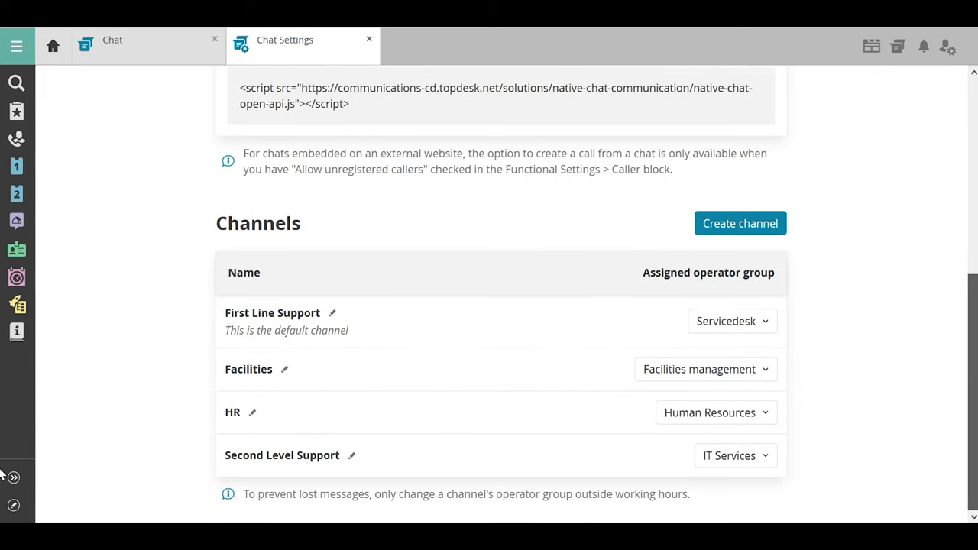
pyautogui.scroll(5, 969, 202)
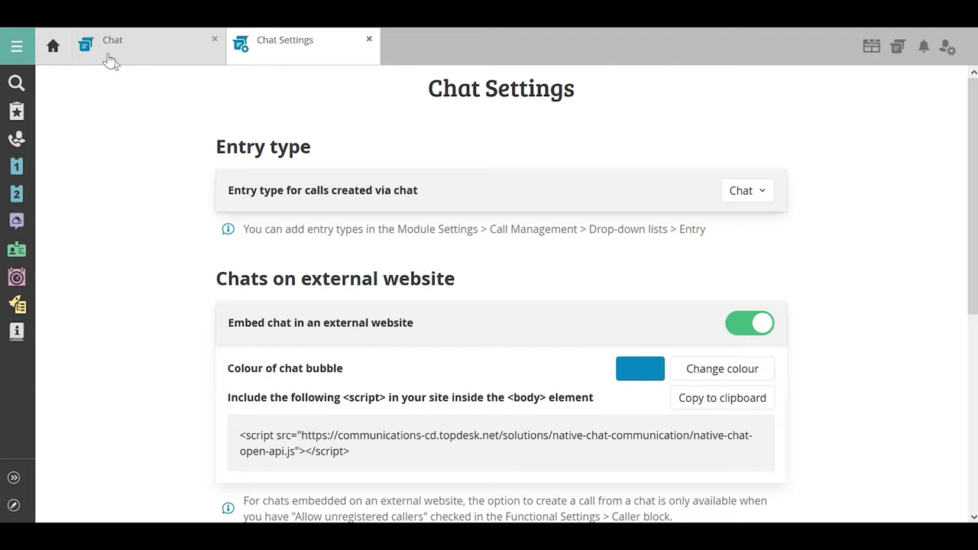
pyautogui.click(113, 53)
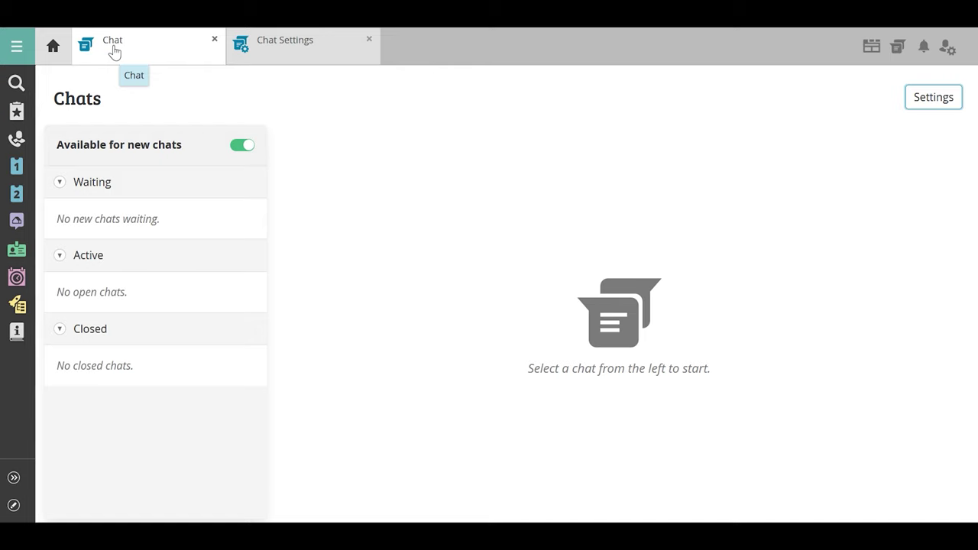
pyautogui.click(53, 46)
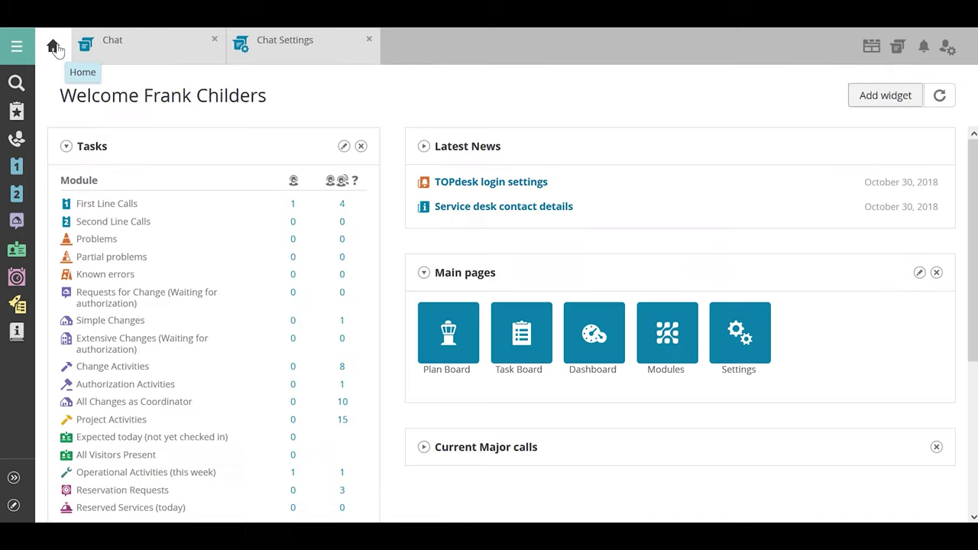